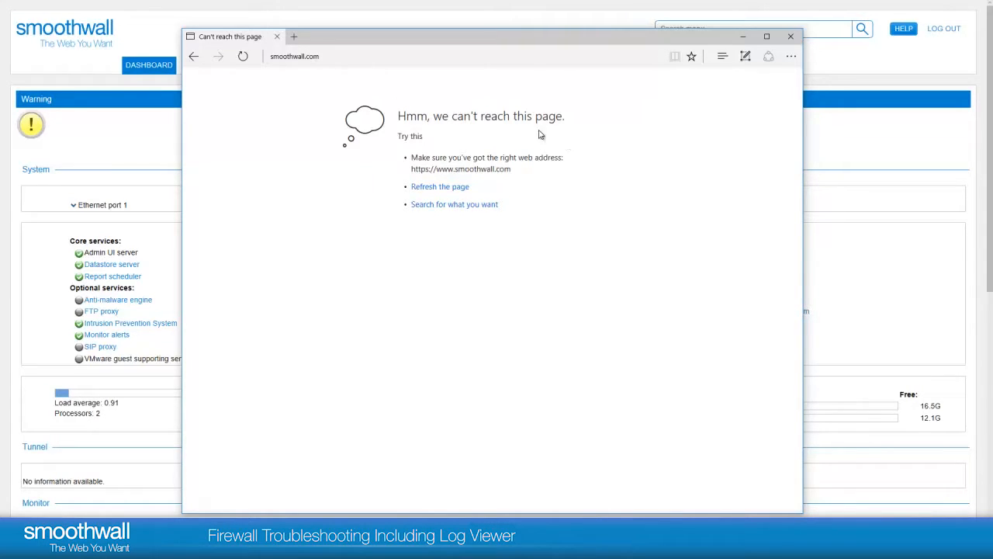
key("super")
type("cmd")
key("Return")
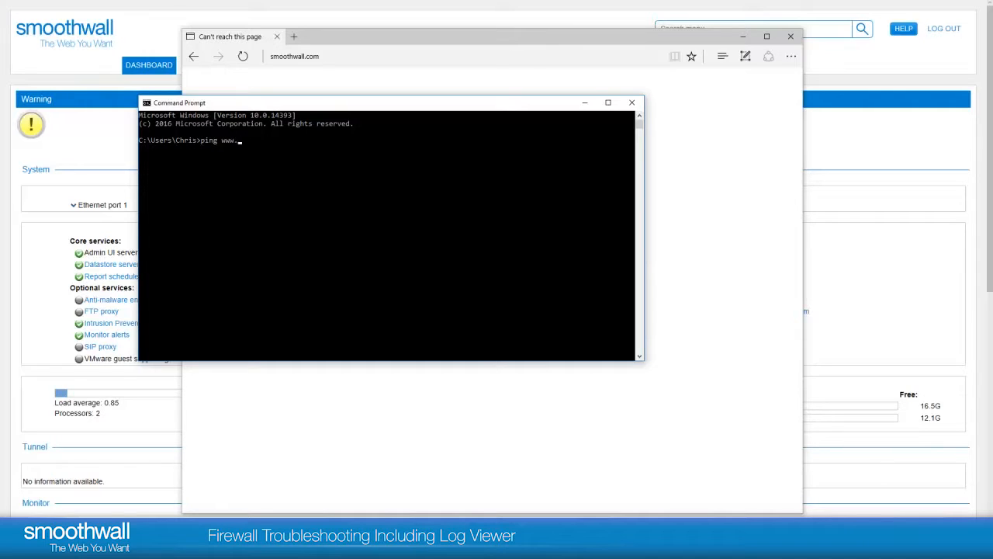
type("othwall.com")
key("Return")
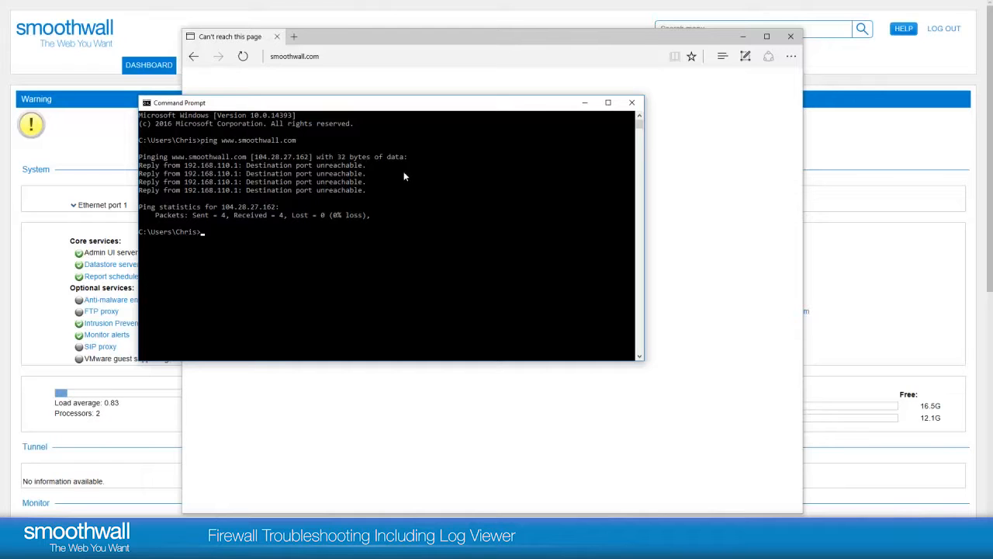
left_click(633, 103)
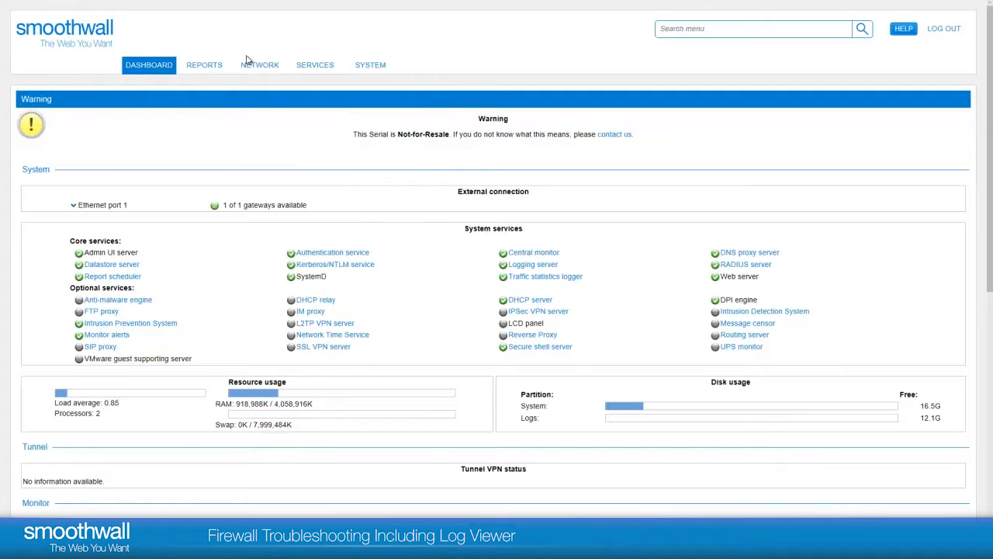
- Turn on logging for the Default rule in the catch-all section of the firewall rules and save it
left_click(254, 69)
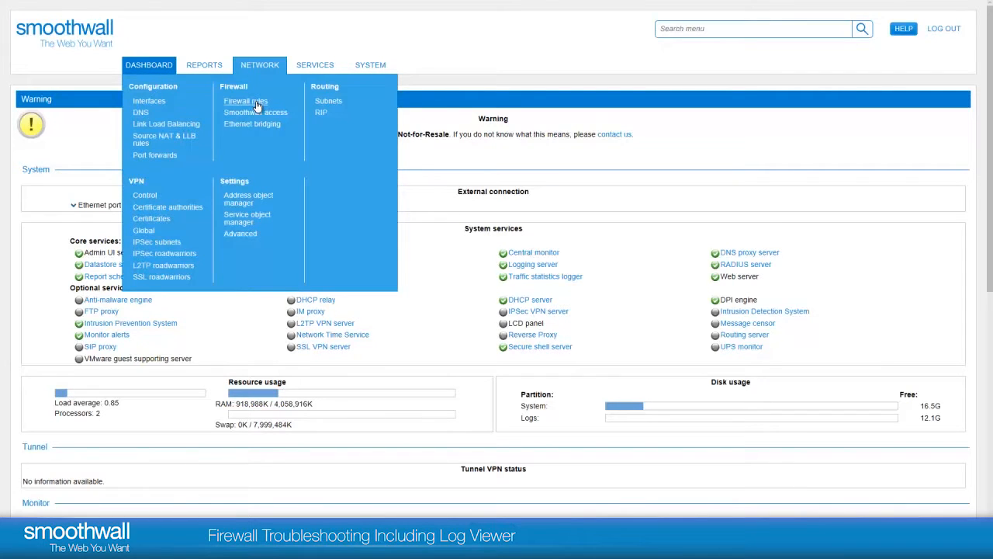
left_click(256, 103)
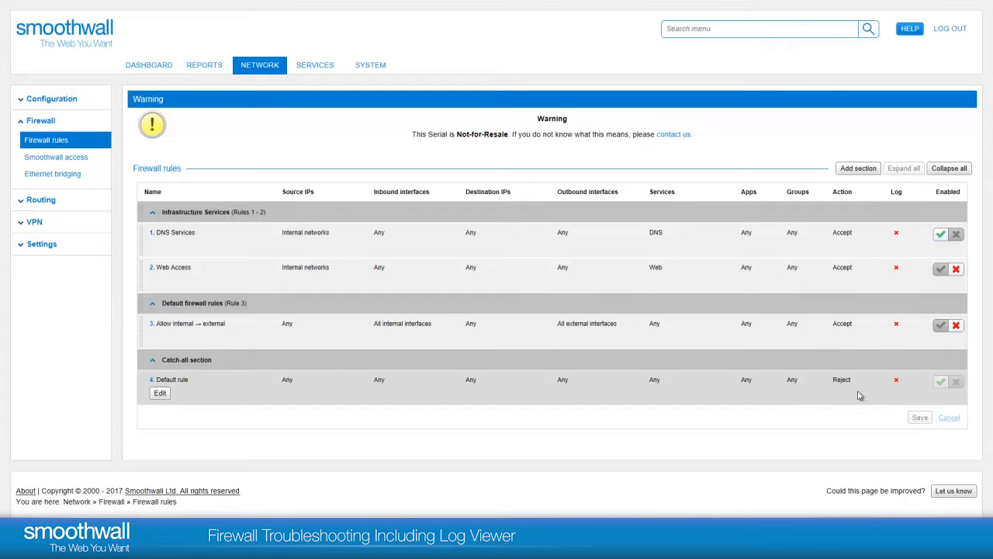
left_click(161, 393)
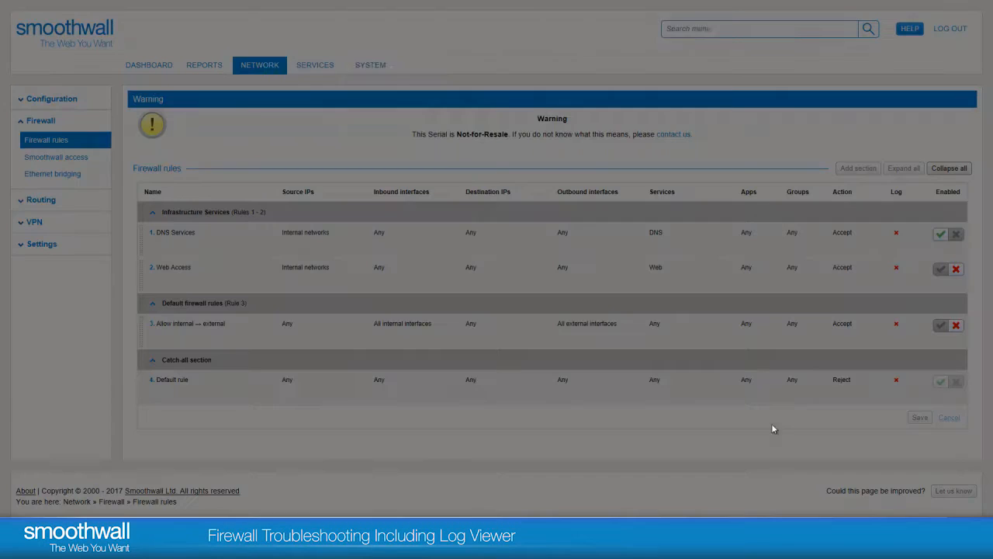
left_click(388, 87)
left_click(408, 113)
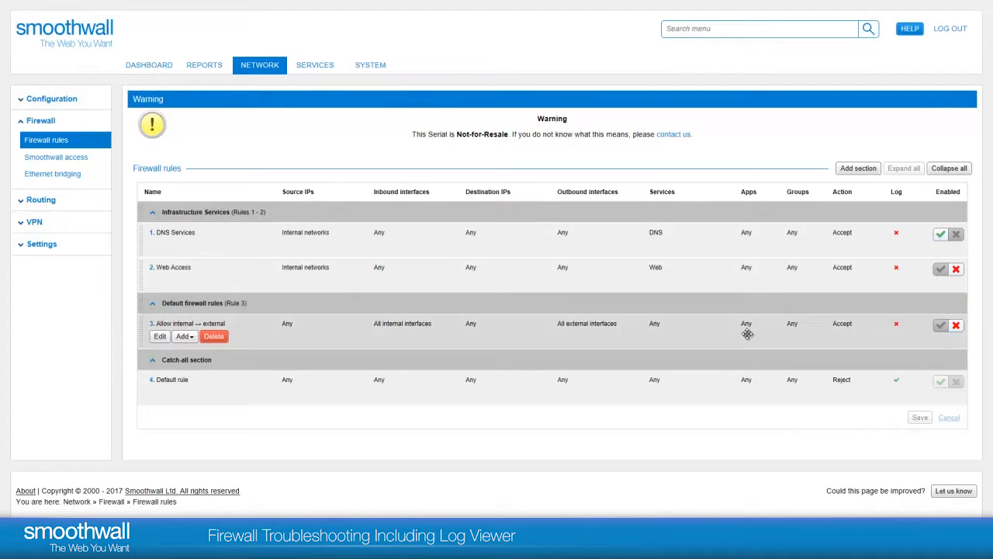
- Switch to the Edge window and retry loading smoothwall.com, then return to the firewall administration page
left_click(241, 548)
left_click(299, 500)
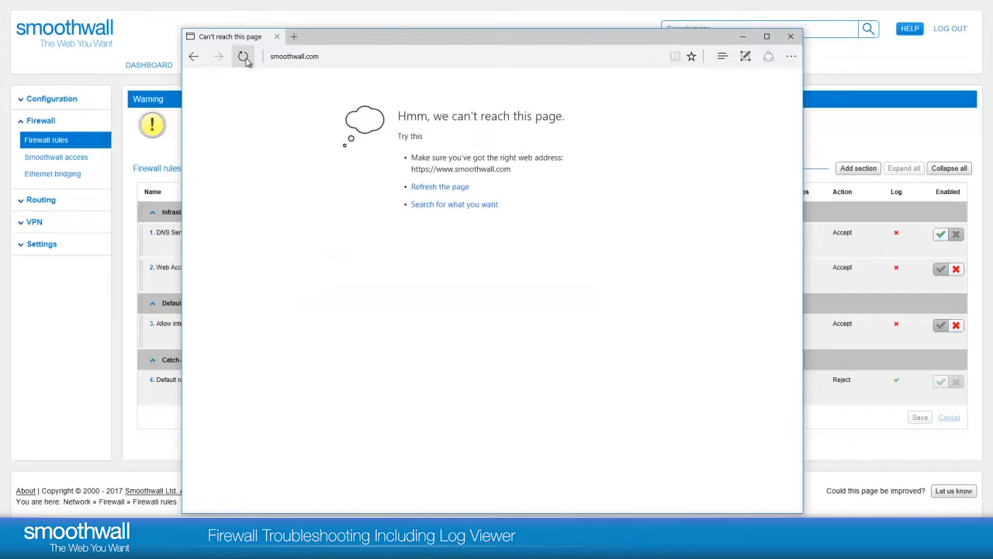
left_click(337, 61)
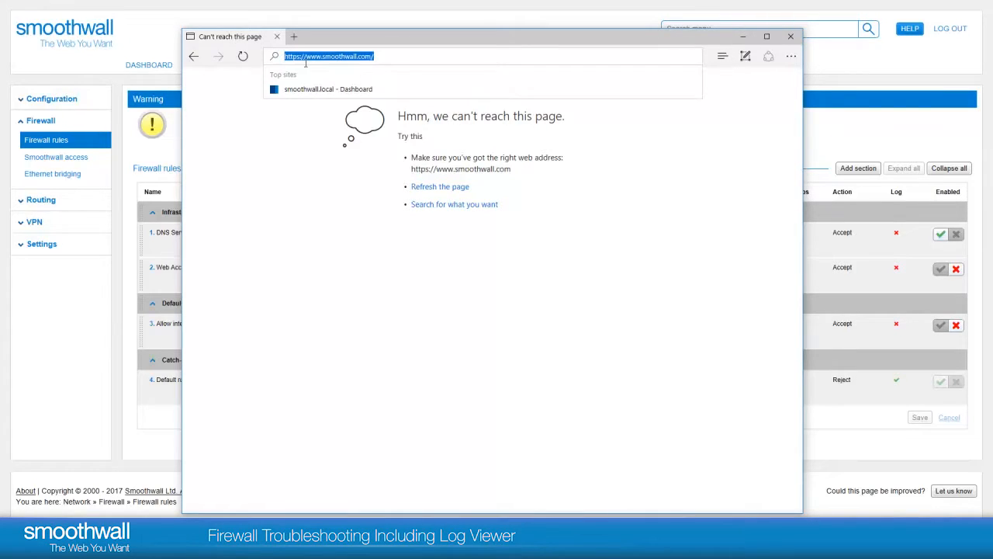
key("Escape")
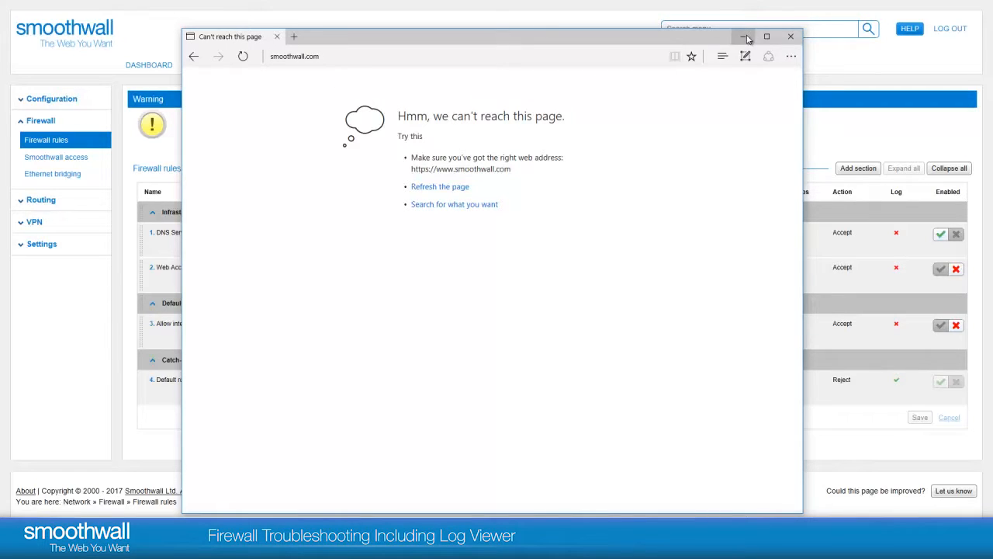
left_click(177, 19)
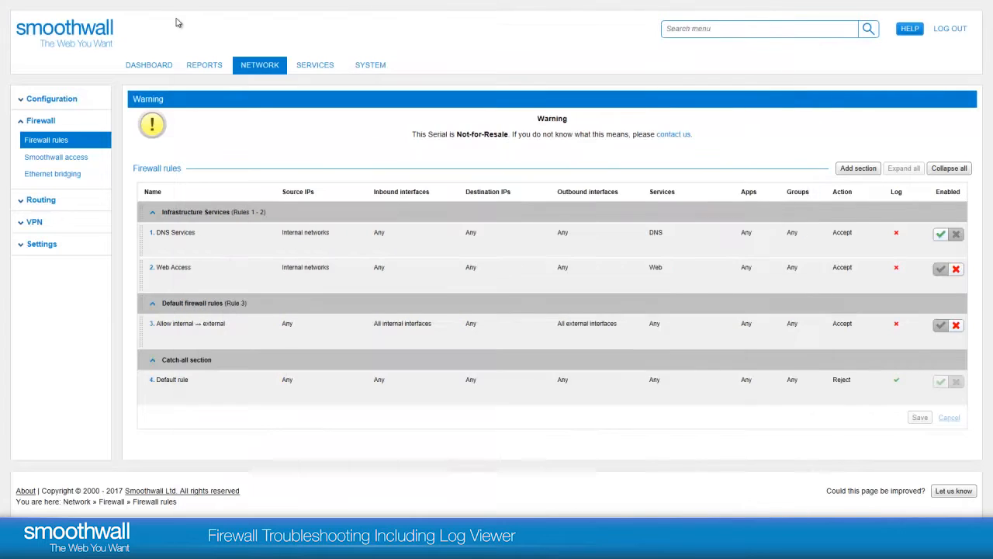
- Open the firewall logs and choose Source IP as the filter criterion
mouse_move(197, 69)
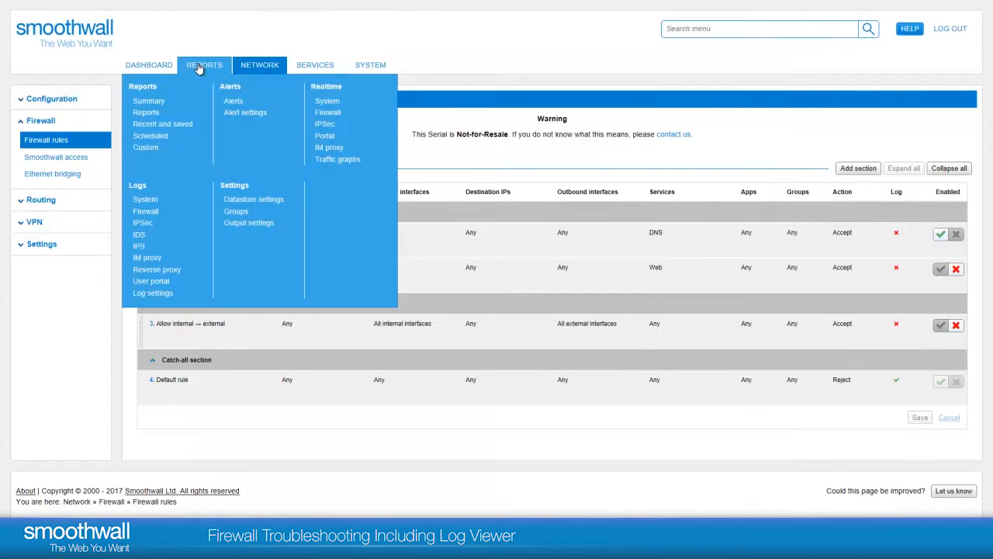
left_click(147, 211)
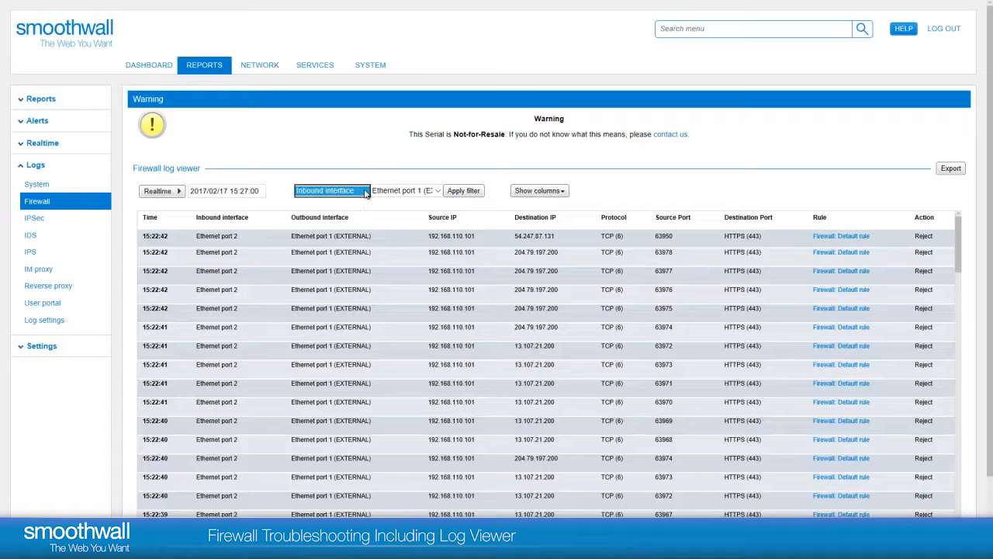
left_click(365, 192)
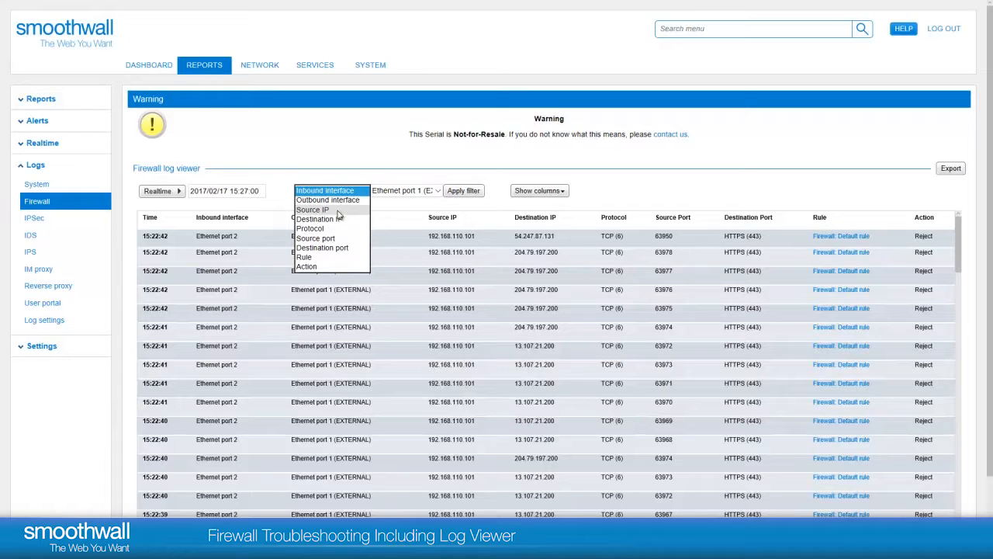
left_click(339, 211)
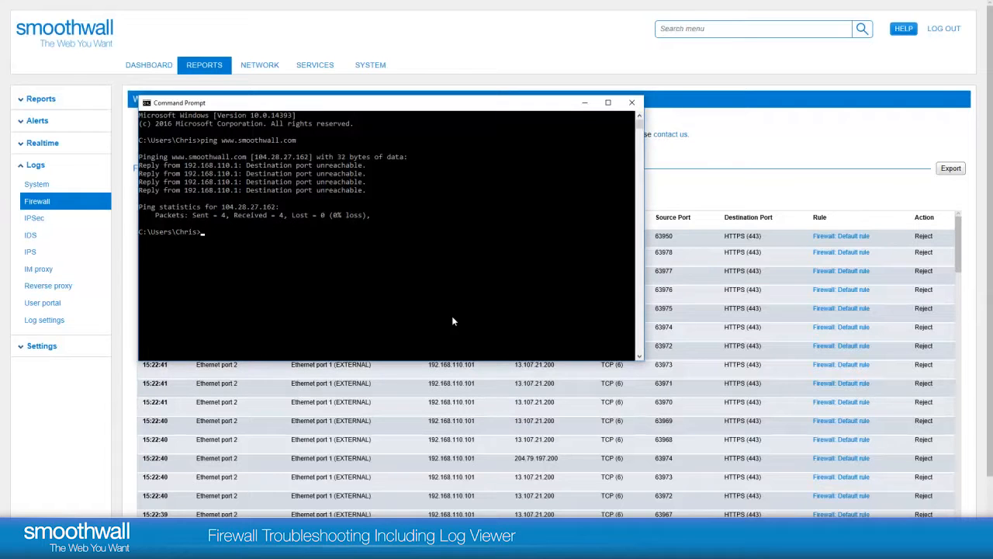
- Switch to the Command Prompt and run ipconfig to look up this computer's IP address
left_click(454, 306)
type("ipconfig")
key("Return")
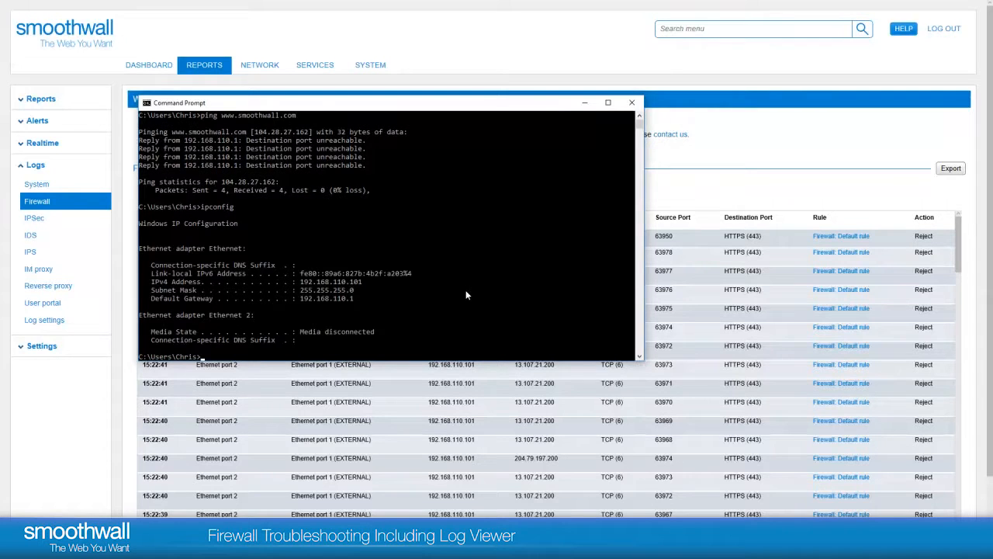
- Return to the firewall log viewer and filter the entries by source IP 192.168.110.101
left_click(800, 160)
left_click(413, 191)
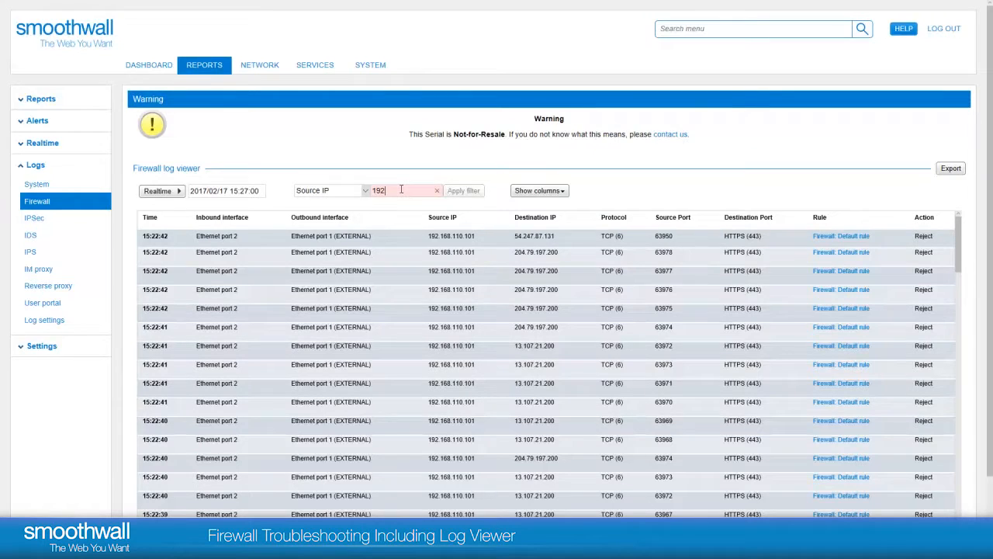
type("192.168.110.101")
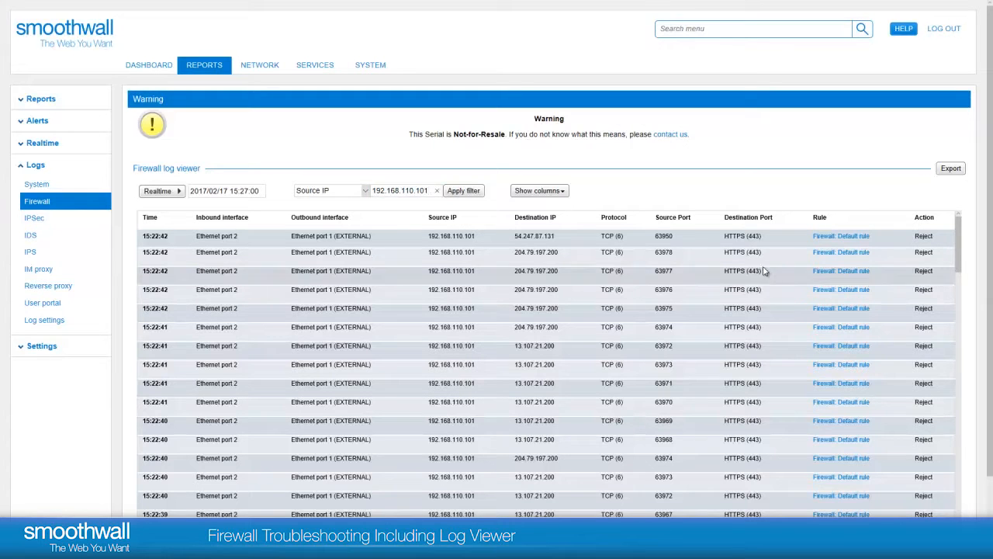
left_click(466, 191)
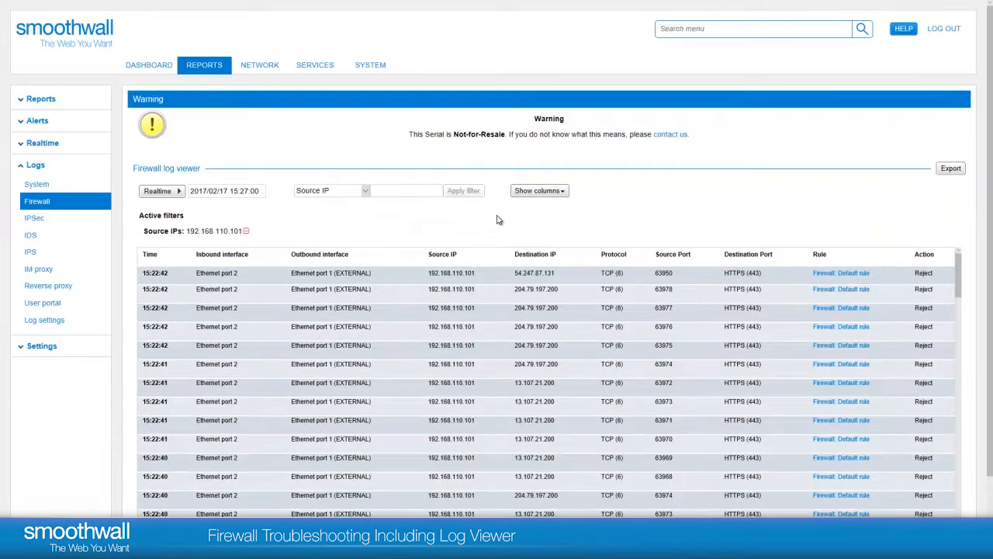
- Add destination port filters for 80 and 443 to the firewall log
left_click(362, 192)
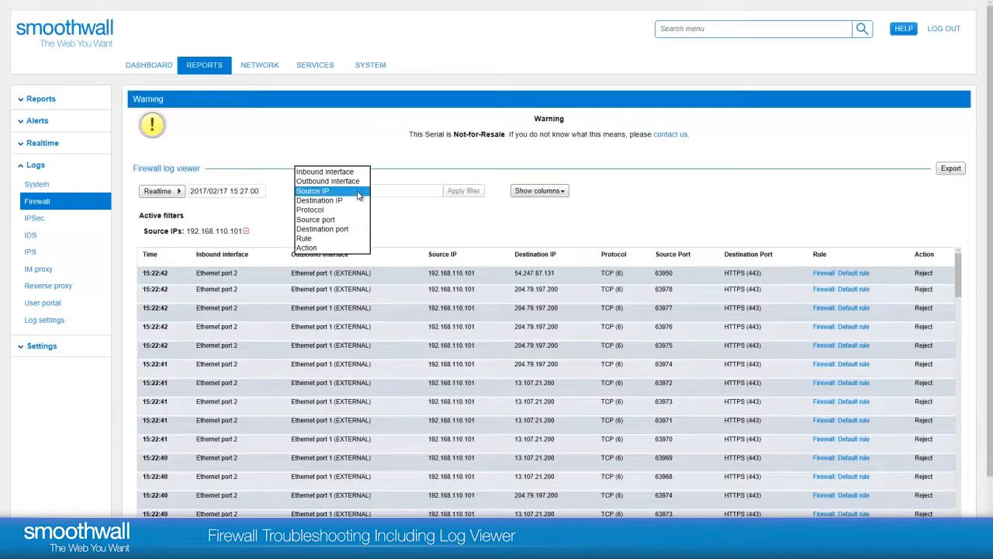
left_click(341, 230)
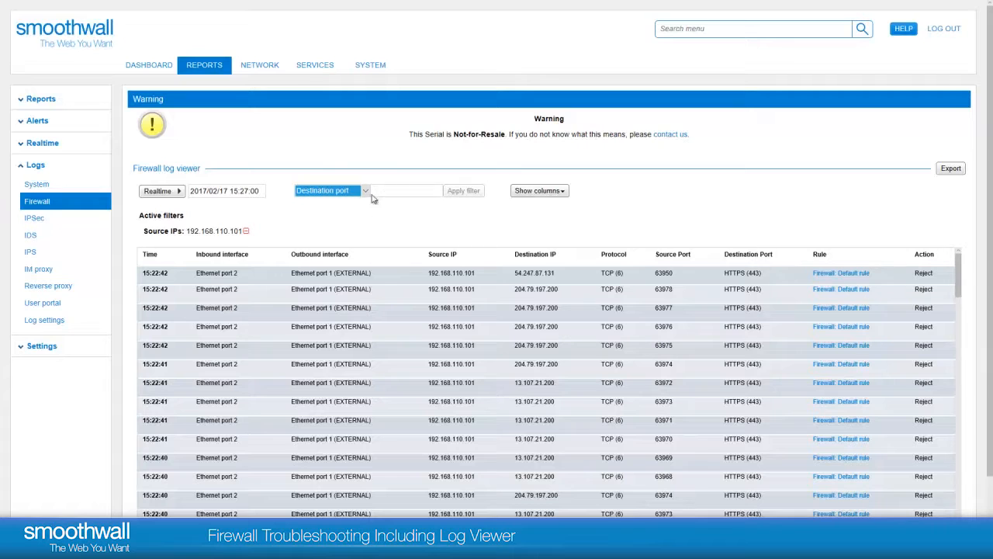
key("Tab")
type("80")
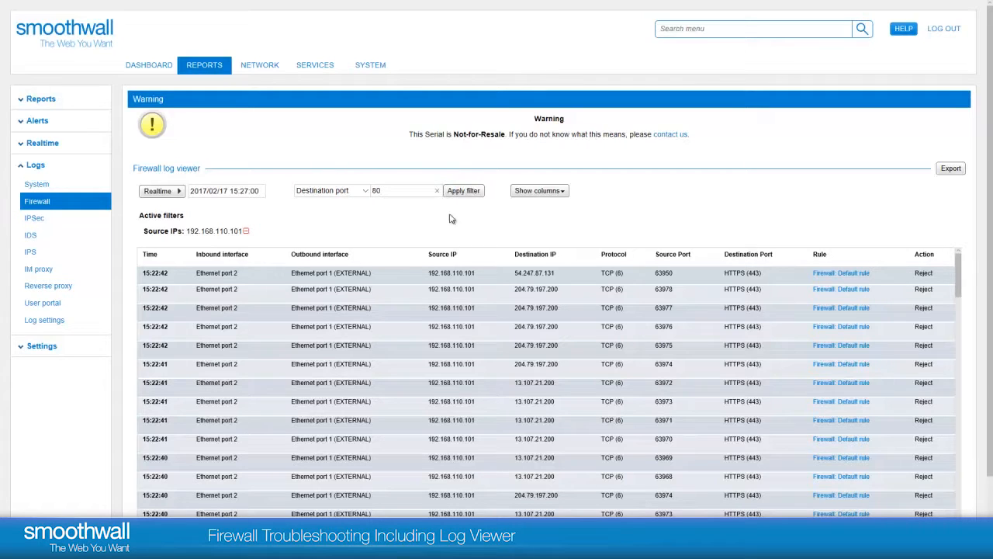
left_click(464, 191)
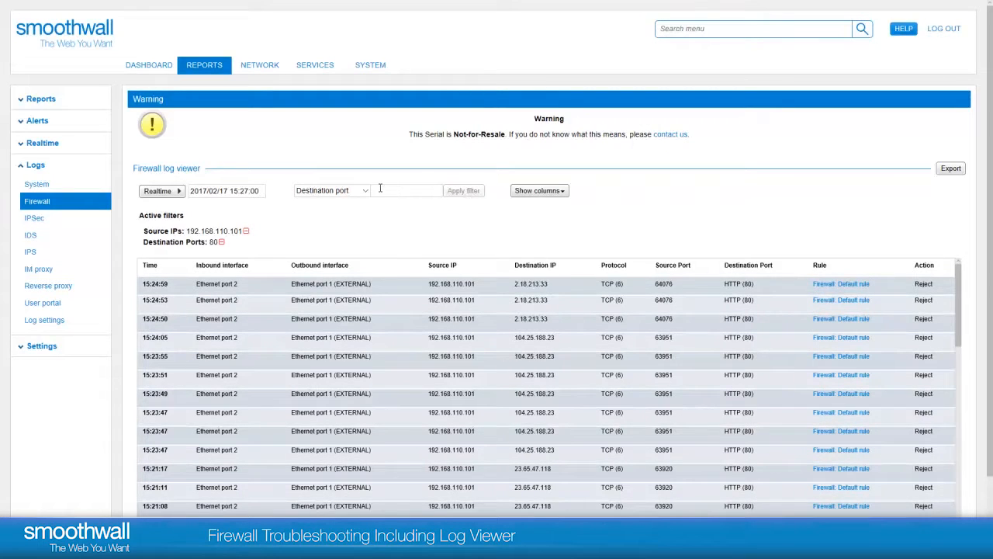
left_click(483, 223)
type("4")
left_click(474, 193)
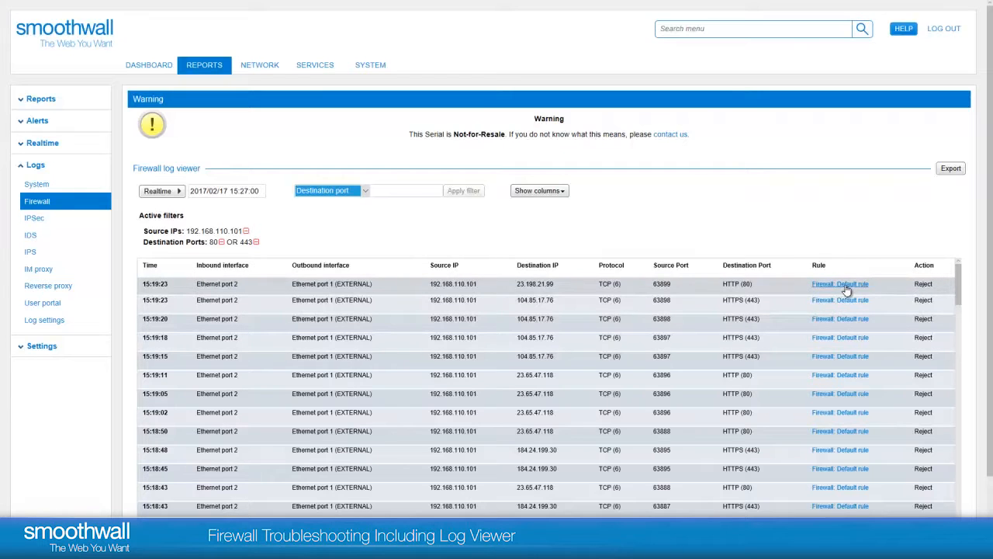
- Follow the top log entry to its firewall rule, then enable the Web Access rule and save the change
left_click(845, 286)
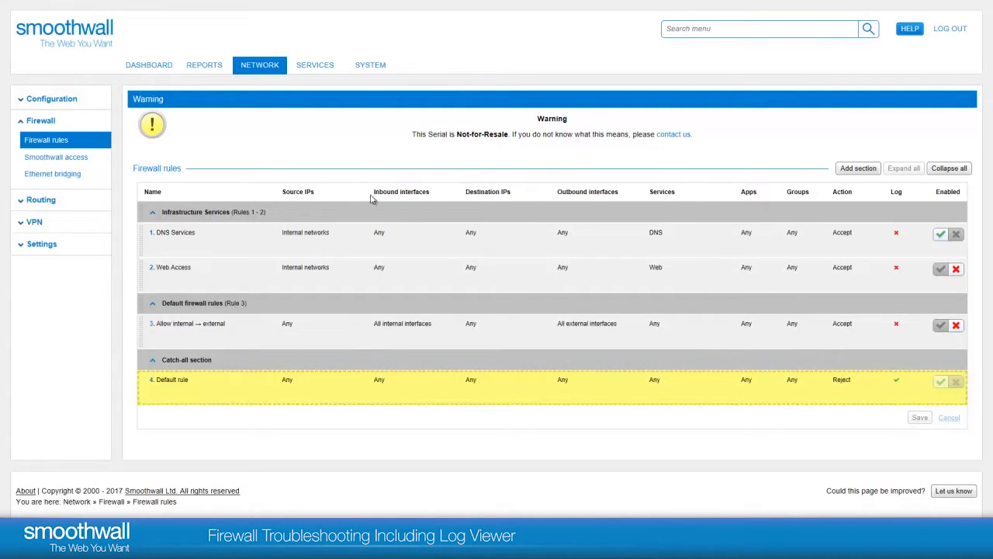
mouse_move(263, 207)
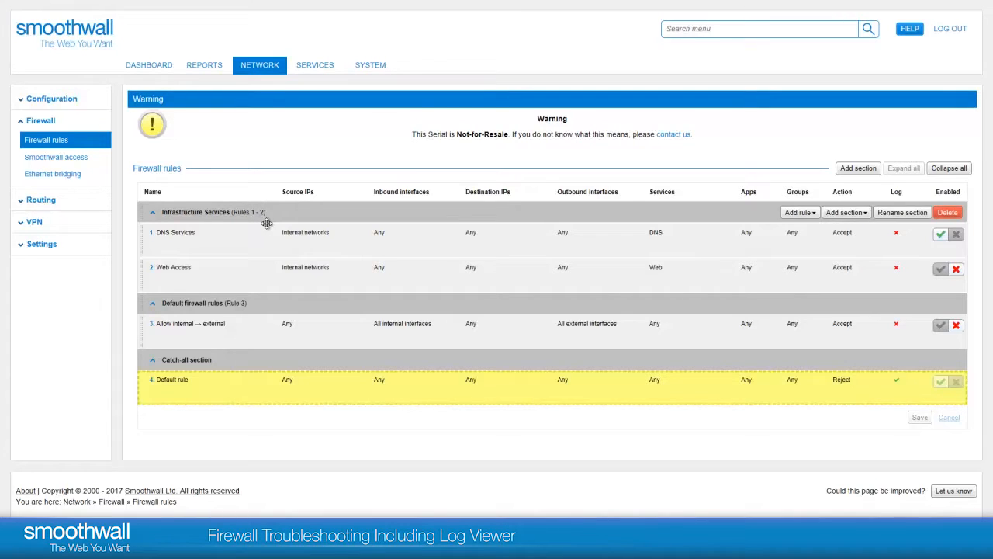
mouse_move(259, 277)
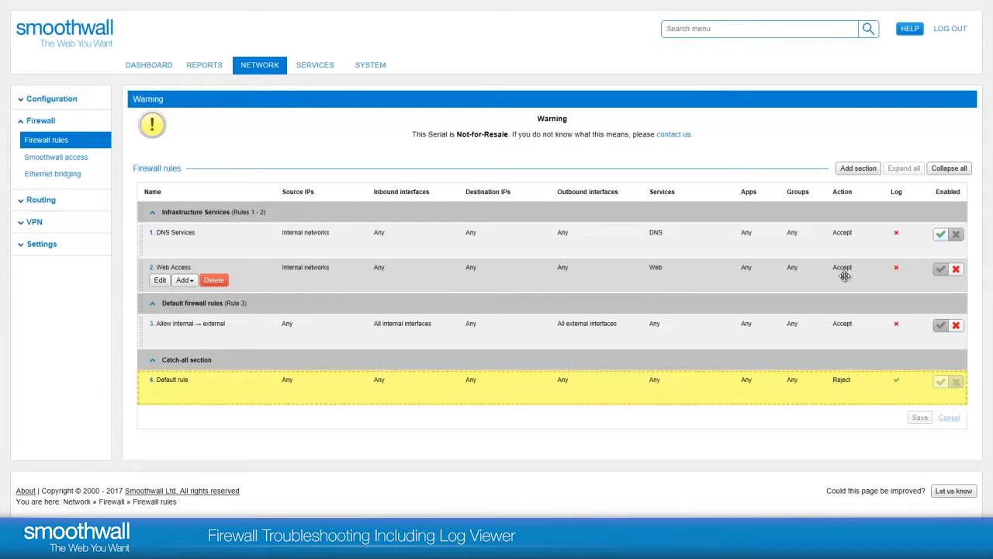
left_click(941, 269)
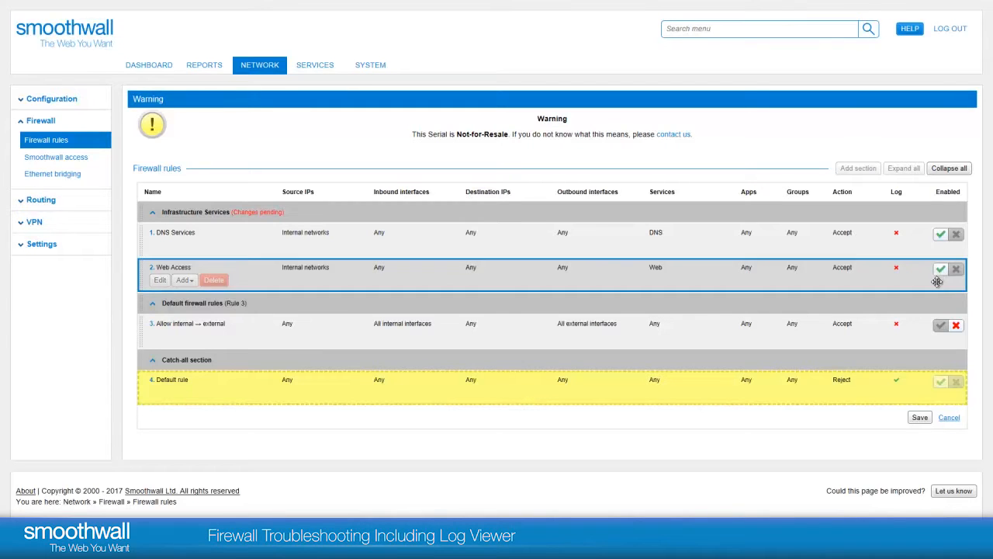
left_click(919, 417)
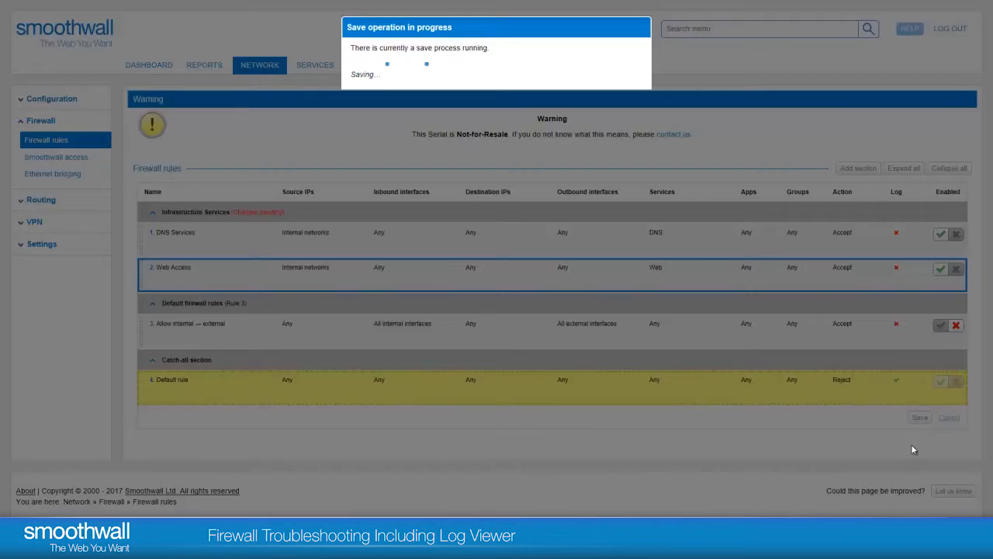